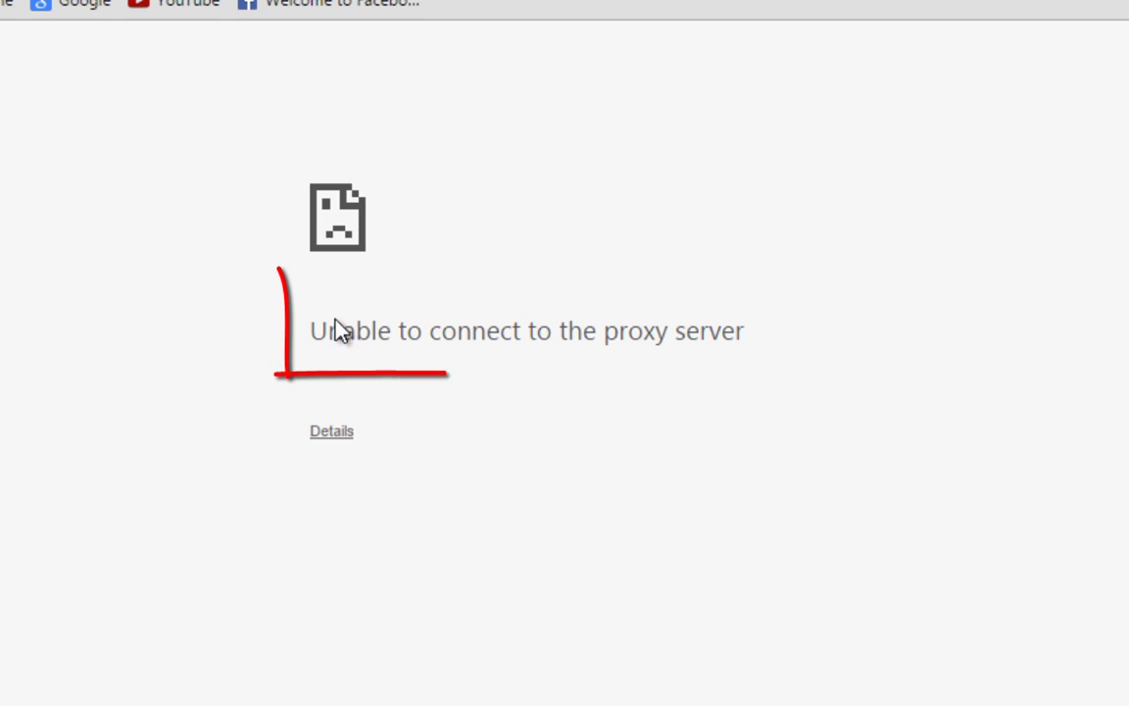
- Select the proxy error text and retry the Google bookmark twice; the error remains
drag(312, 333, 747, 330)
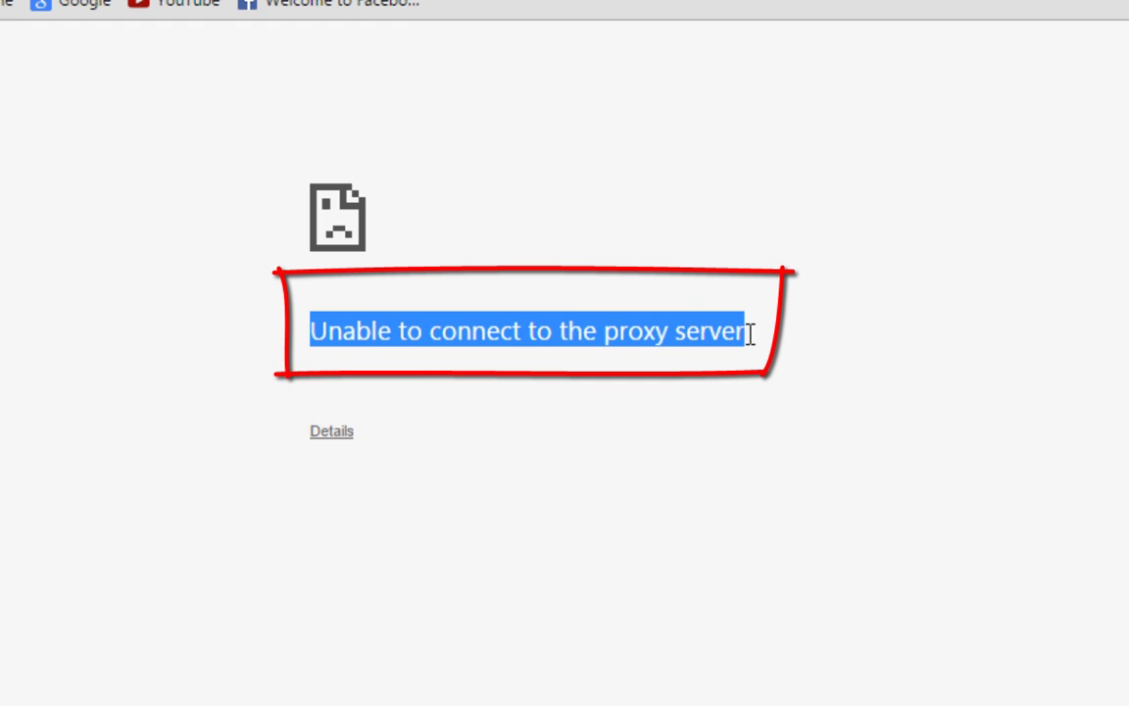
click(67, 12)
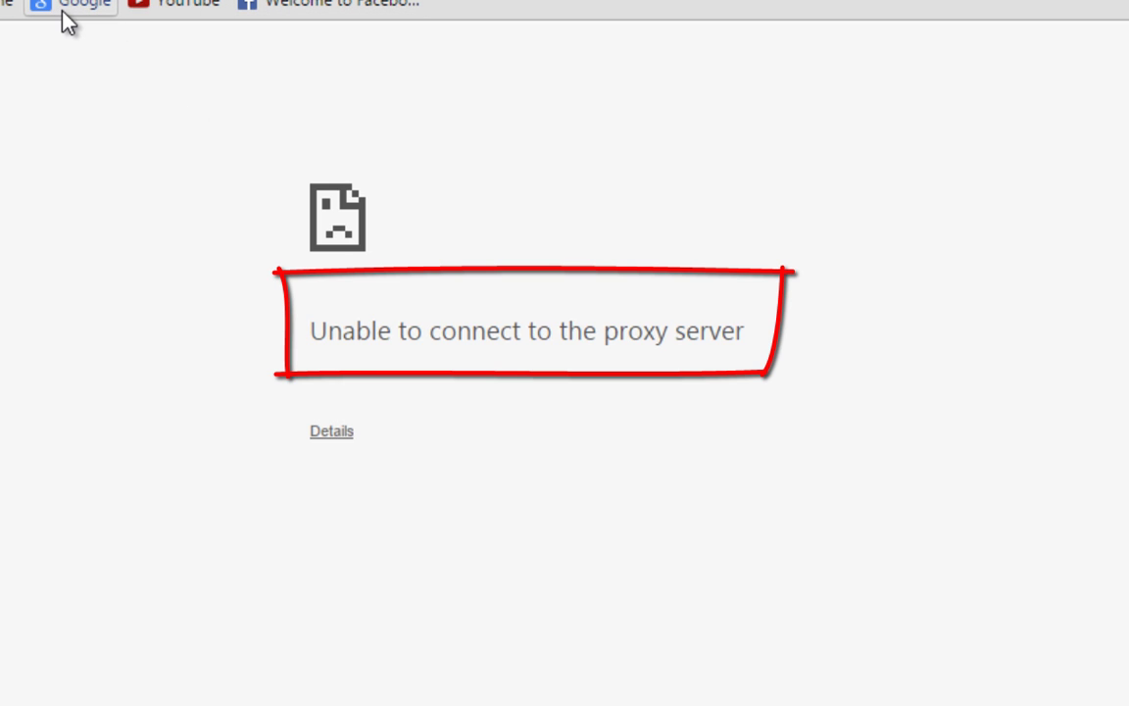
click(59, 10)
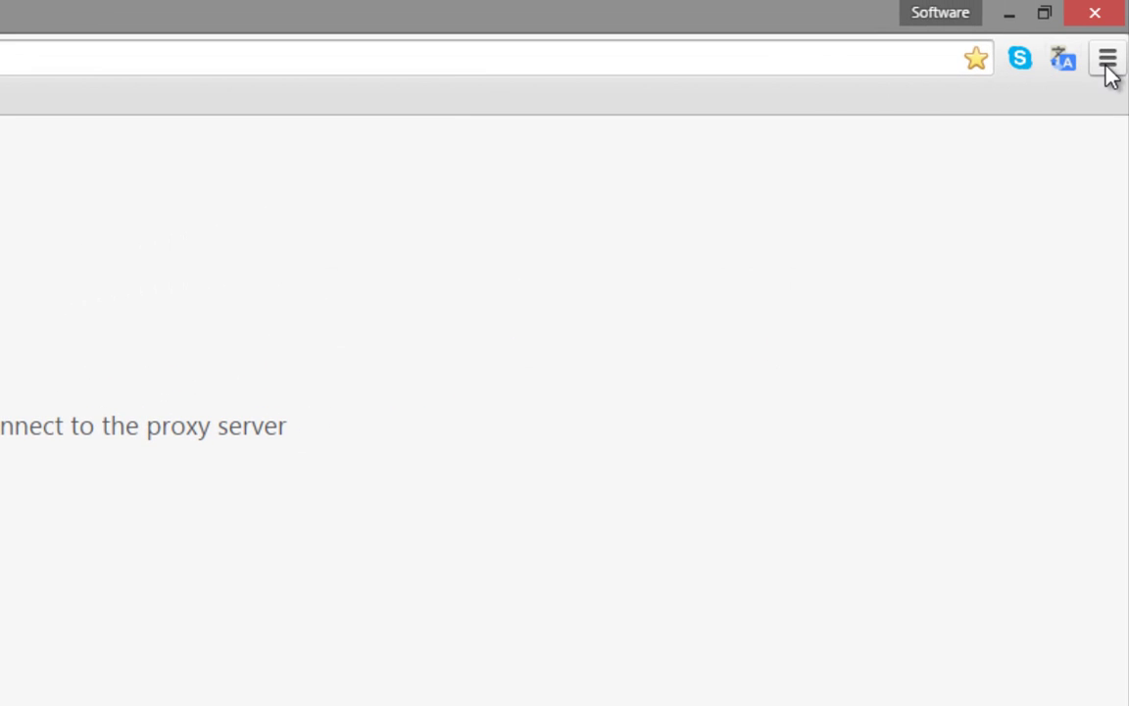
- Open Chrome's Settings page from the main menu
click(1109, 61)
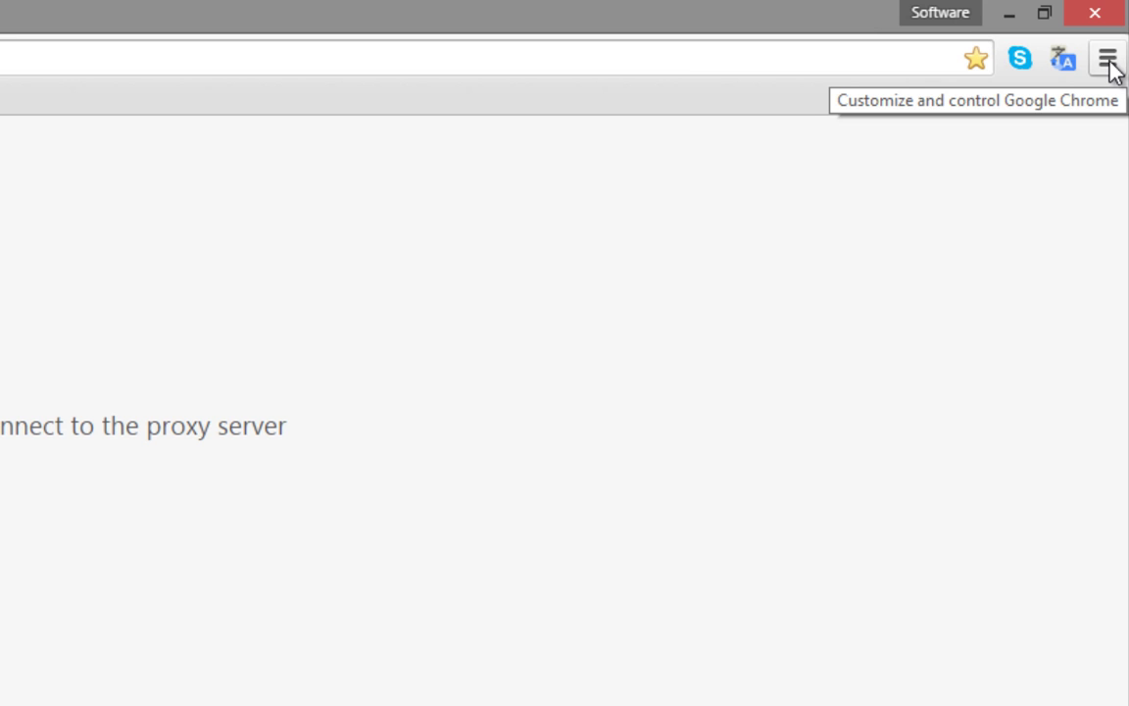
click(1109, 62)
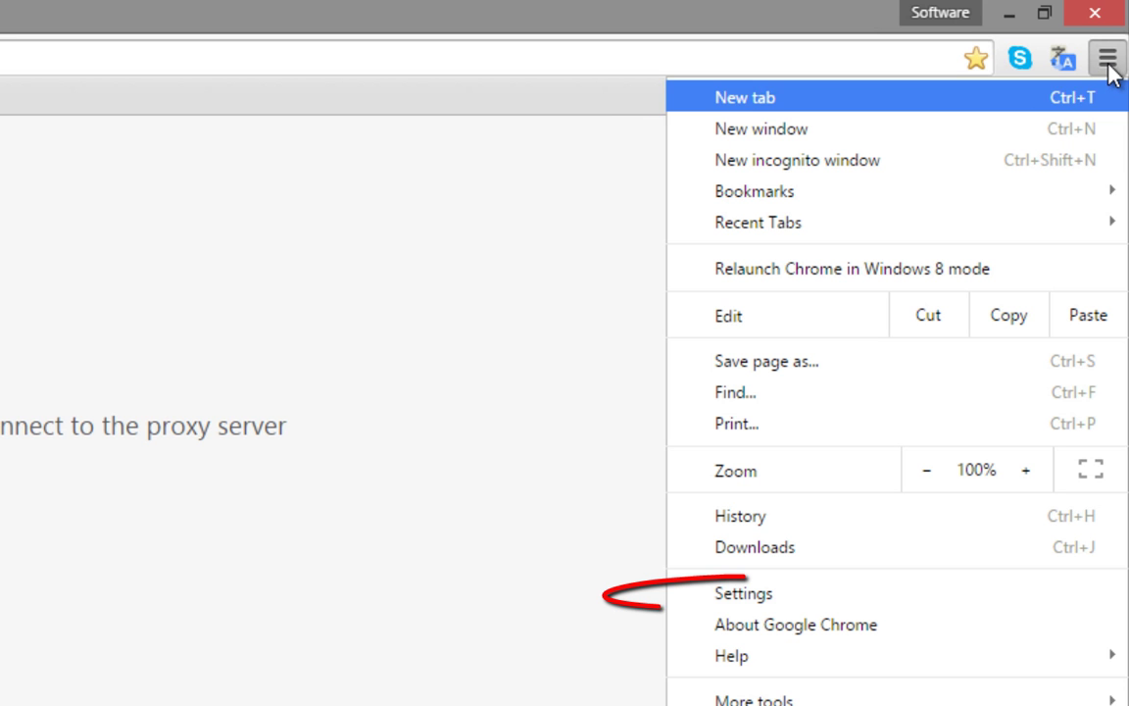
click(771, 594)
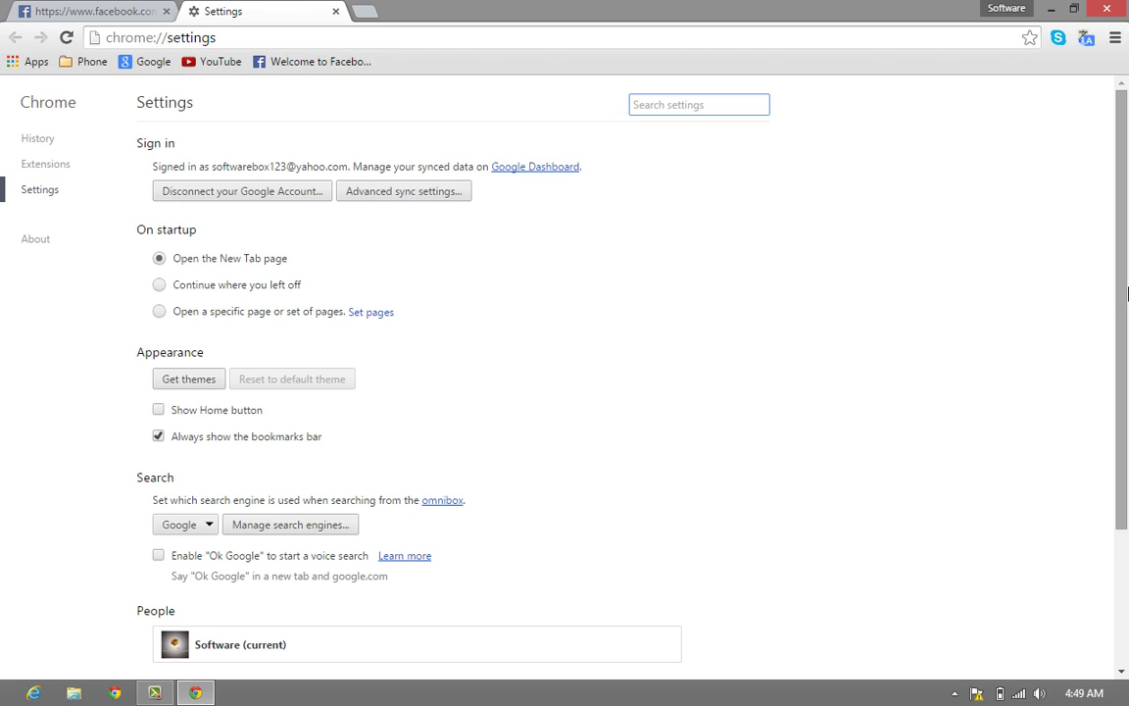
scroll(781, 370, down, 1)
scroll(781, 370, down, 1)
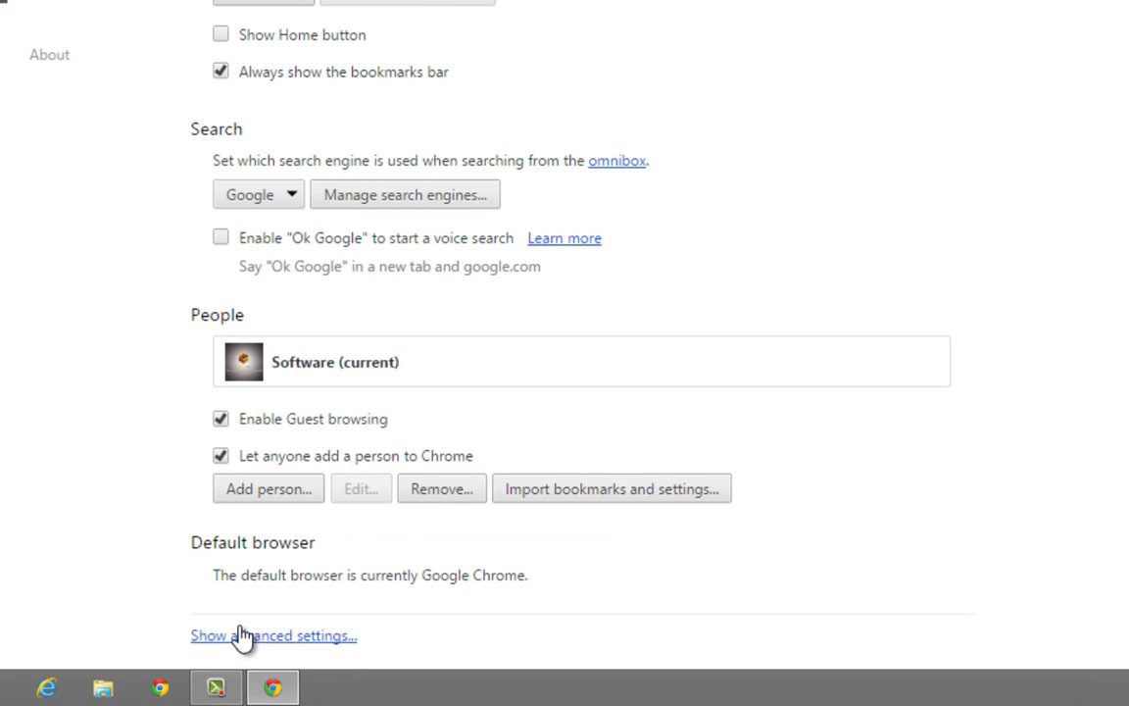
- Show advanced settings and scroll down to the Network proxy section
click(186, 645)
scroll(564, 334, down, 1)
scroll(564, 334, down, 6)
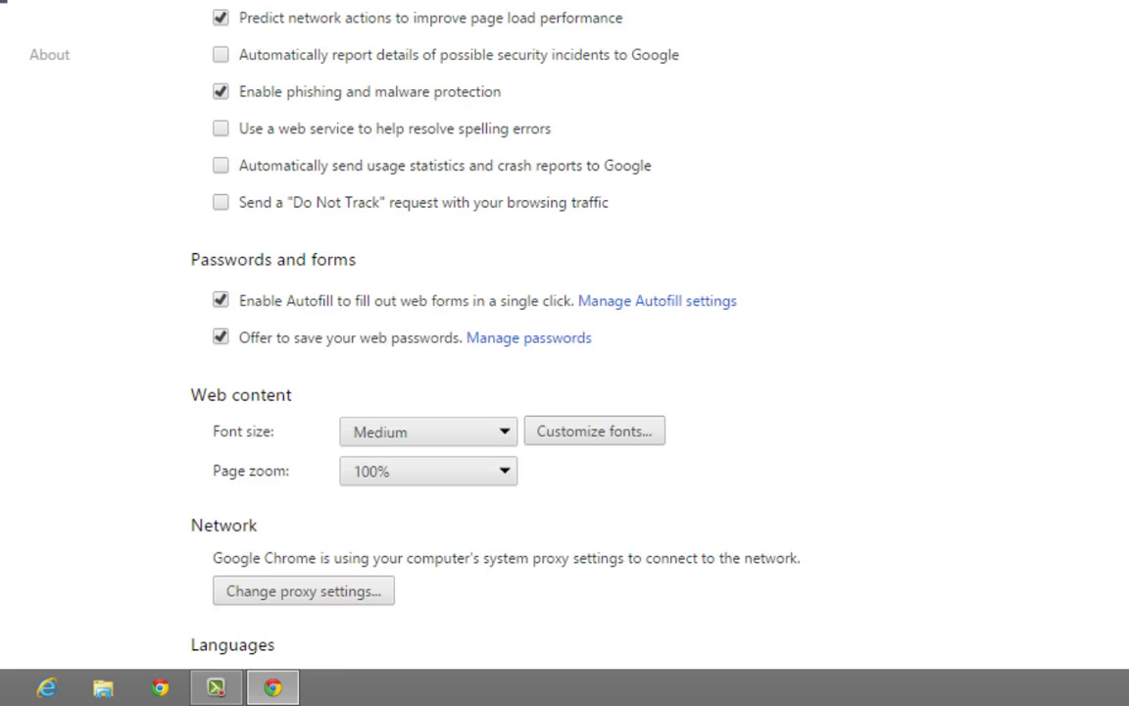
scroll(565, 333, down, 2)
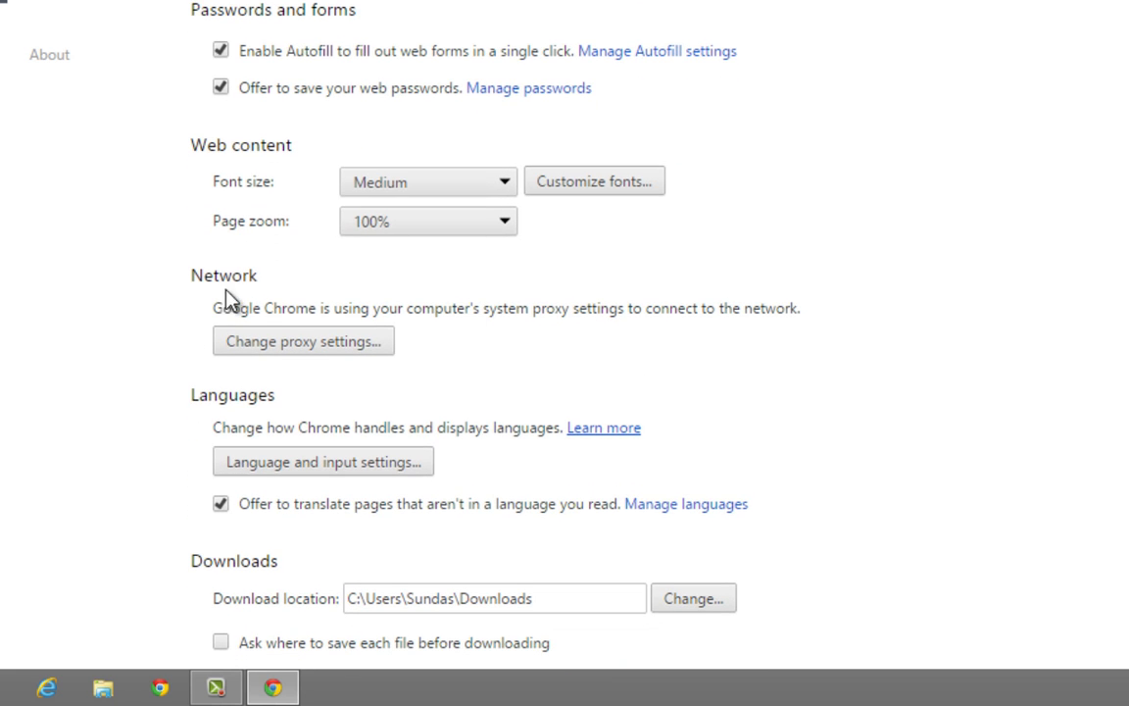
- Uncheck 'Use a proxy server for your LAN' in LAN settings and confirm both dialogs
click(341, 349)
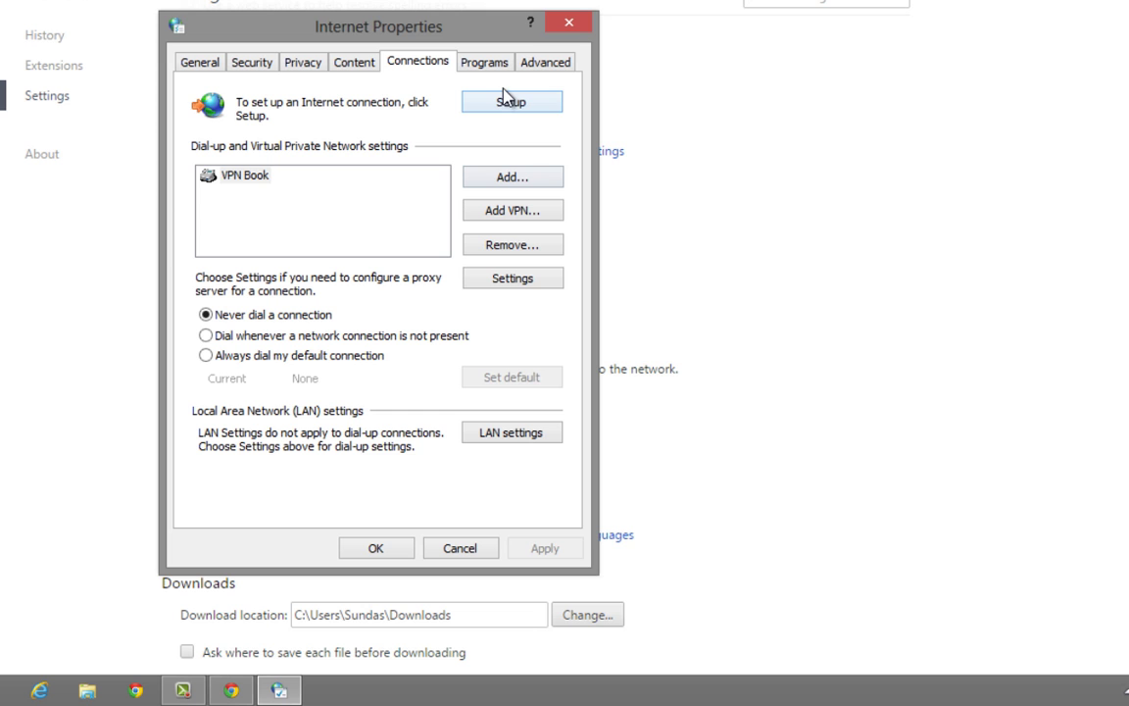
click(503, 434)
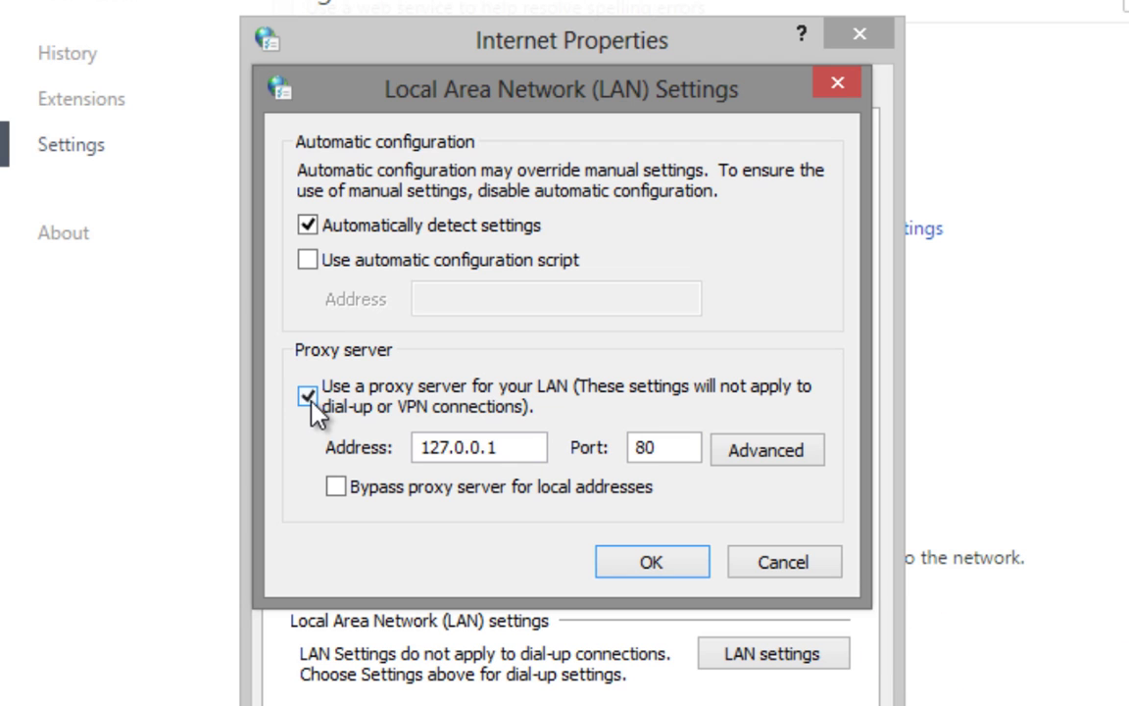
click(320, 401)
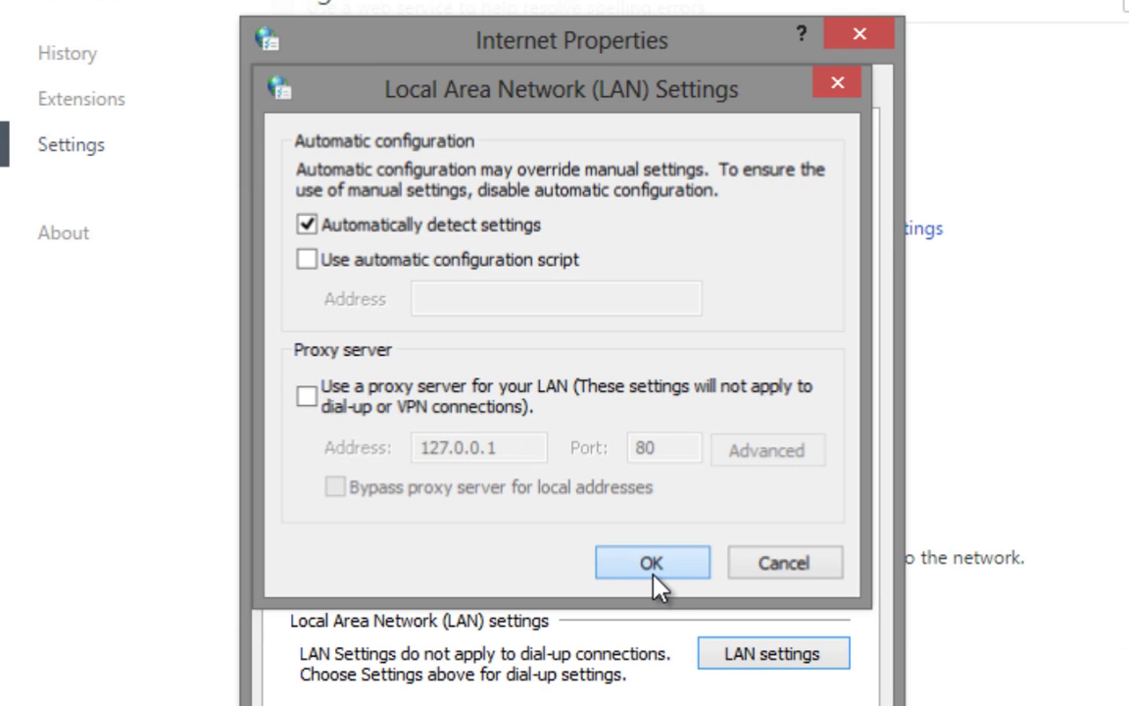
click(650, 573)
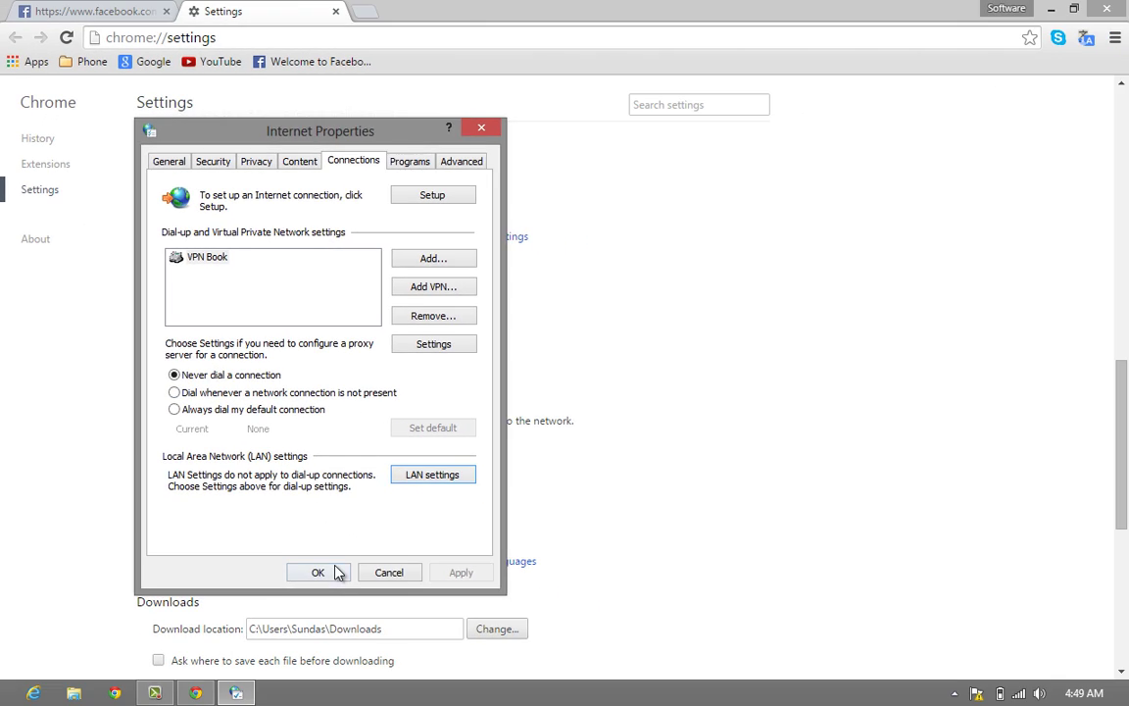
click(429, 683)
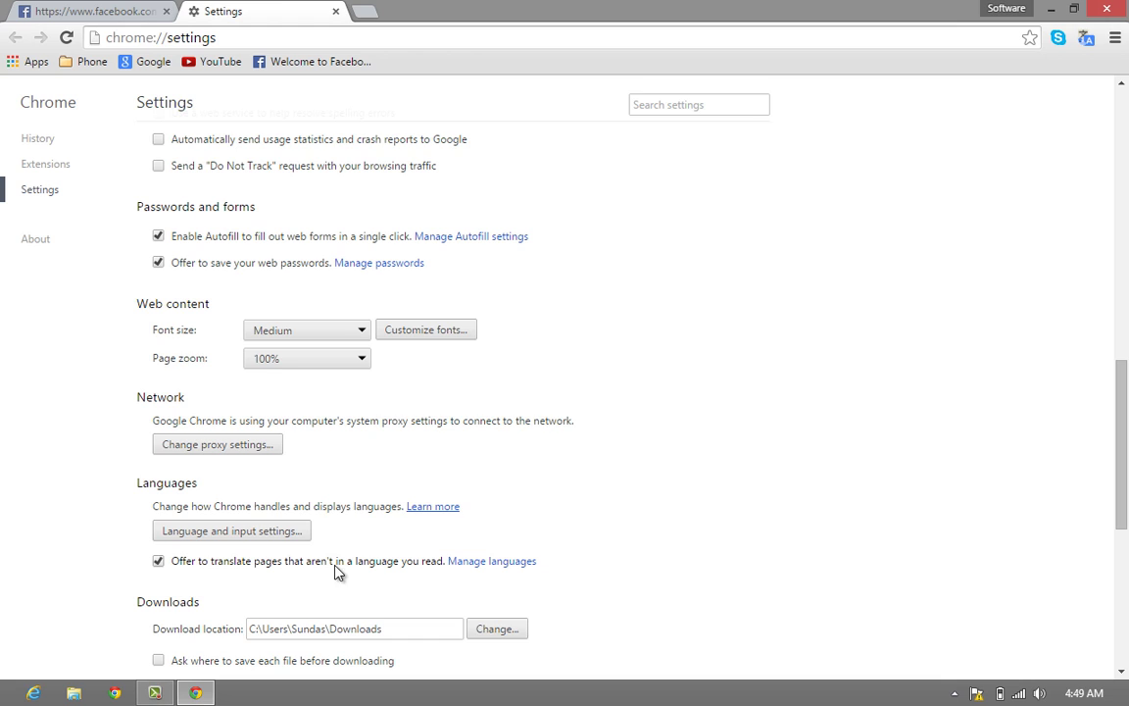
- Return to the first tab and load the Google and Facebook bookmarks to confirm they open
click(125, 13)
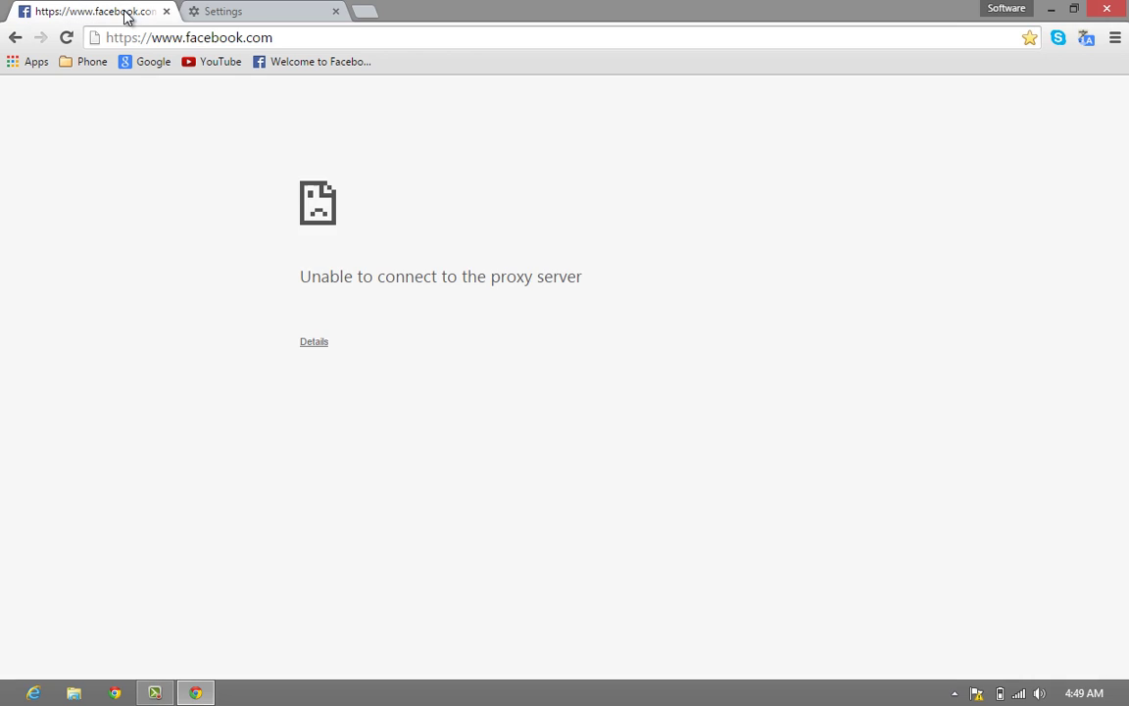
click(152, 64)
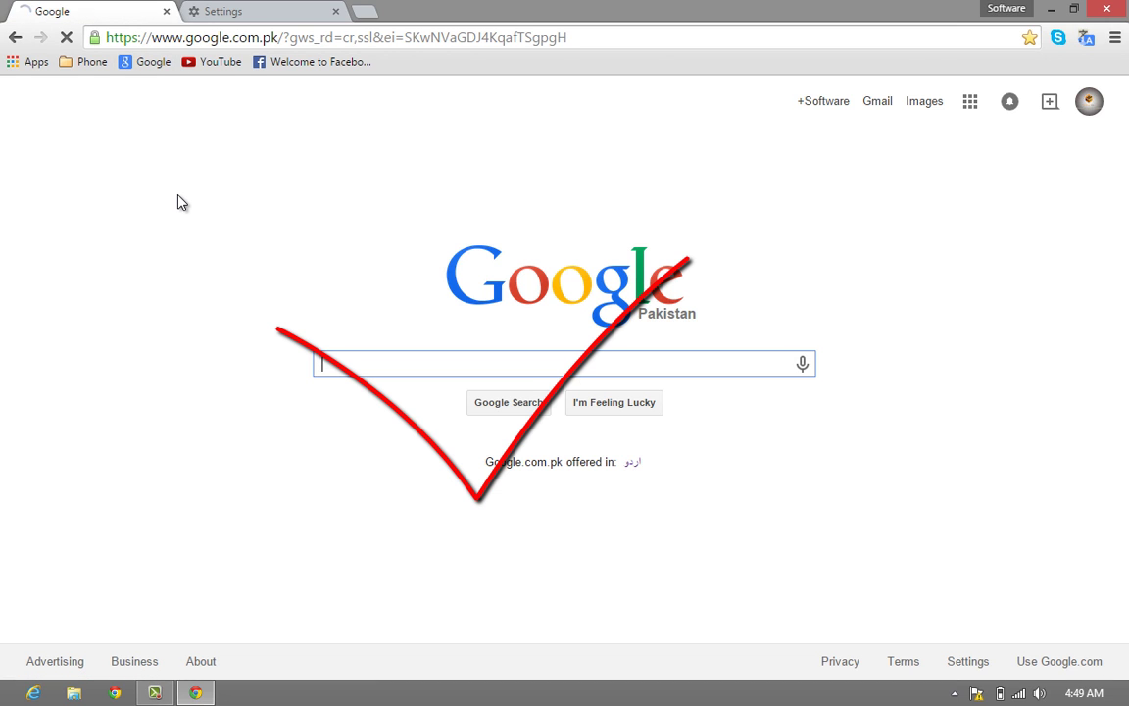
click(275, 66)
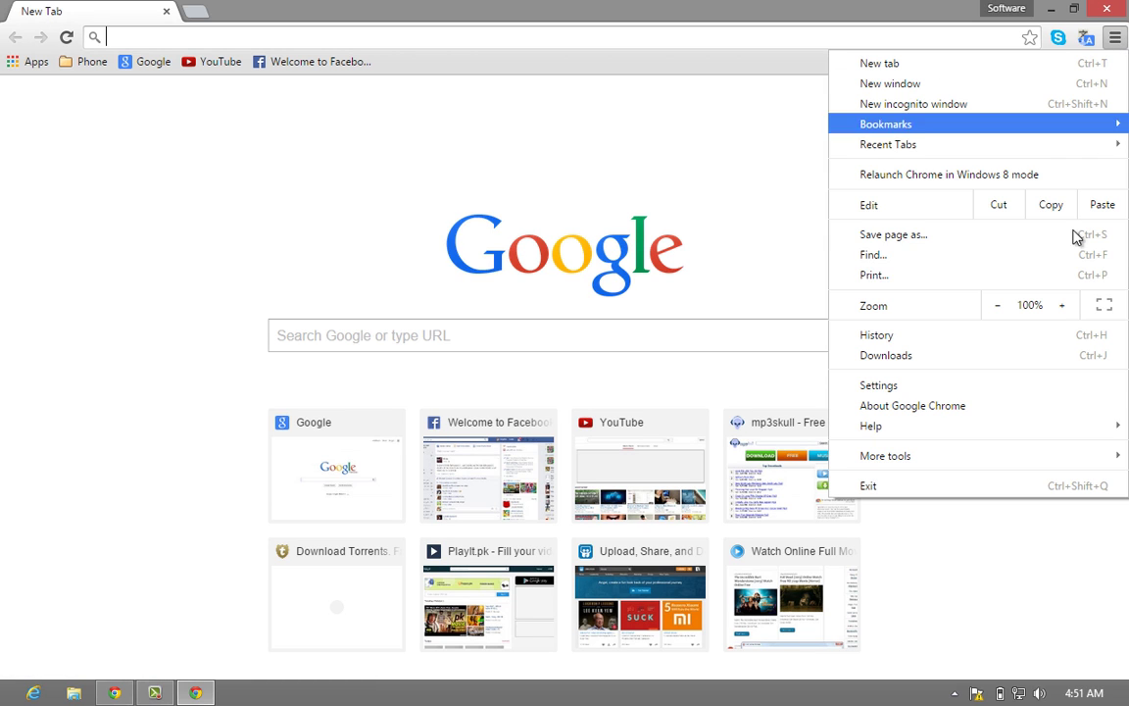
- Reopen Chrome settings, expand advanced settings, and scroll to the Network section
click(899, 389)
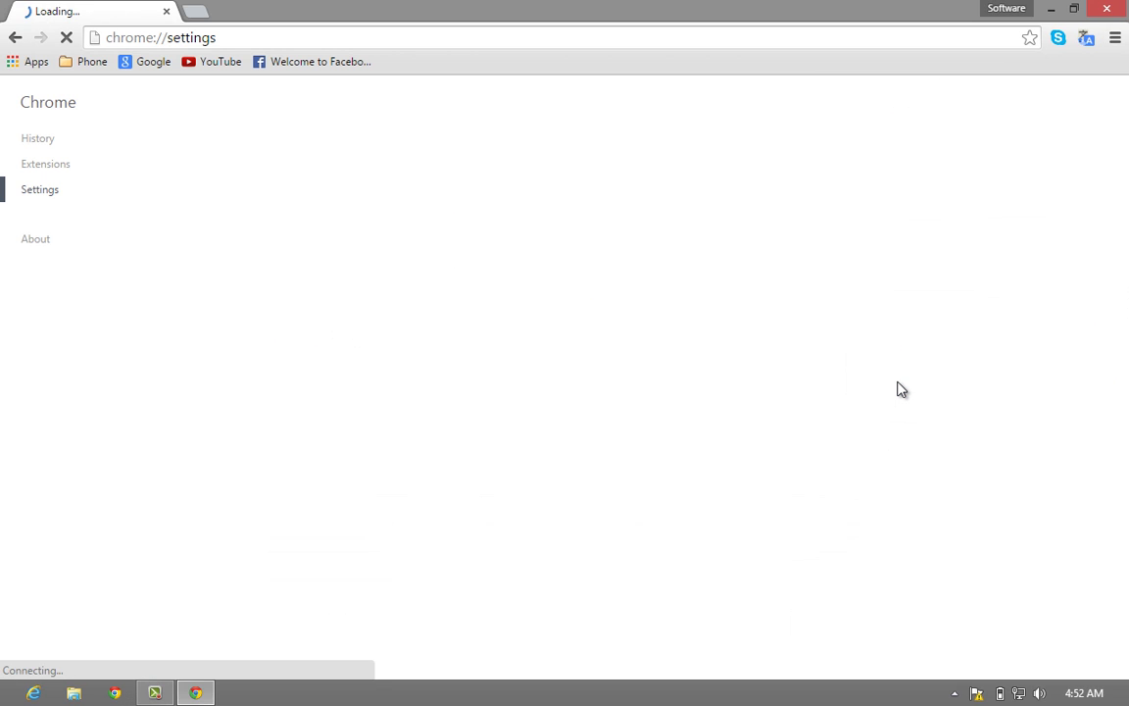
scroll(1125, 140, down, 1)
scroll(1126, 147, down, 1)
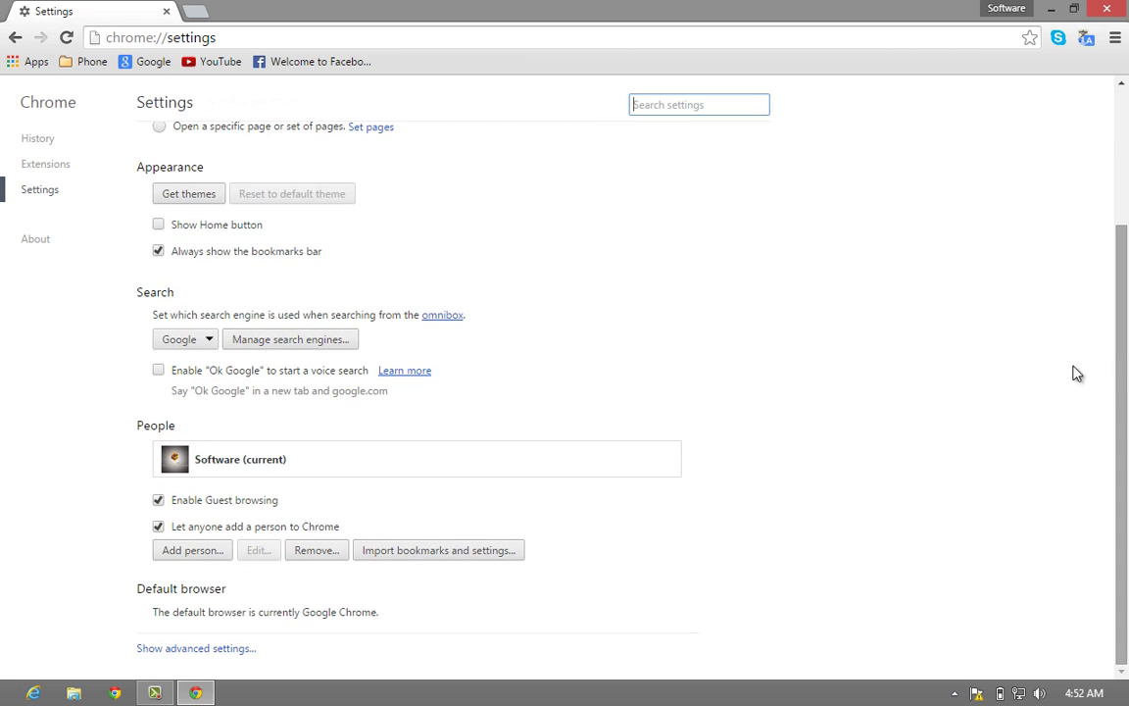
click(198, 650)
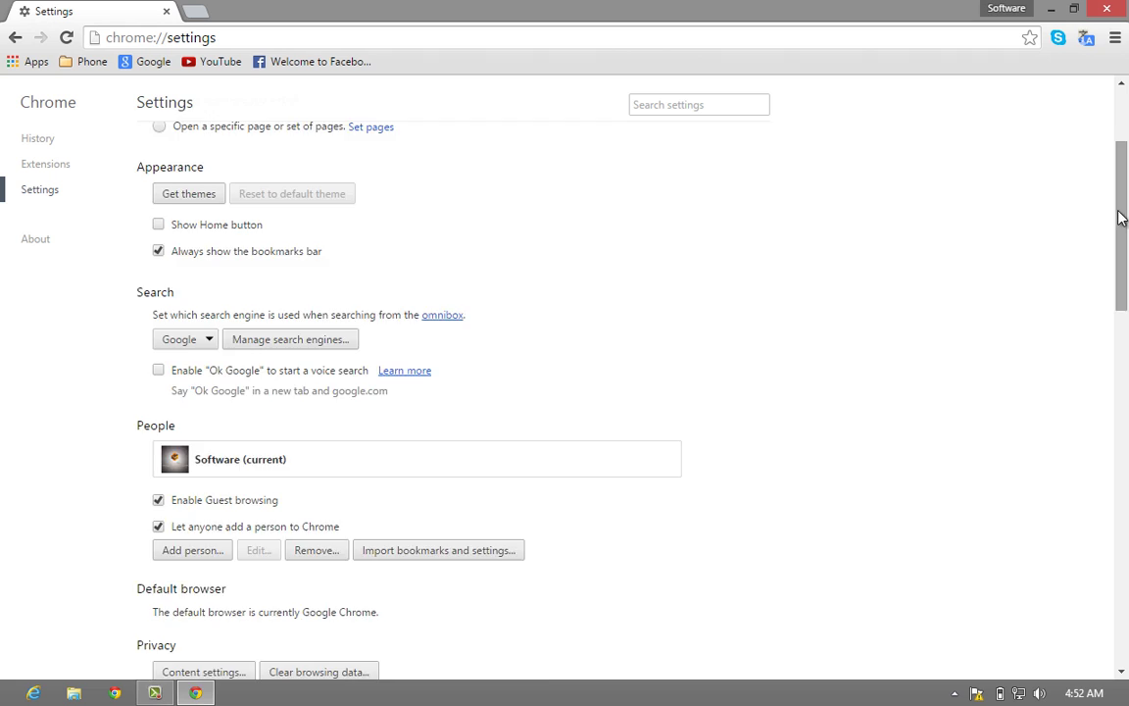
drag(1119, 214, 1084, 423)
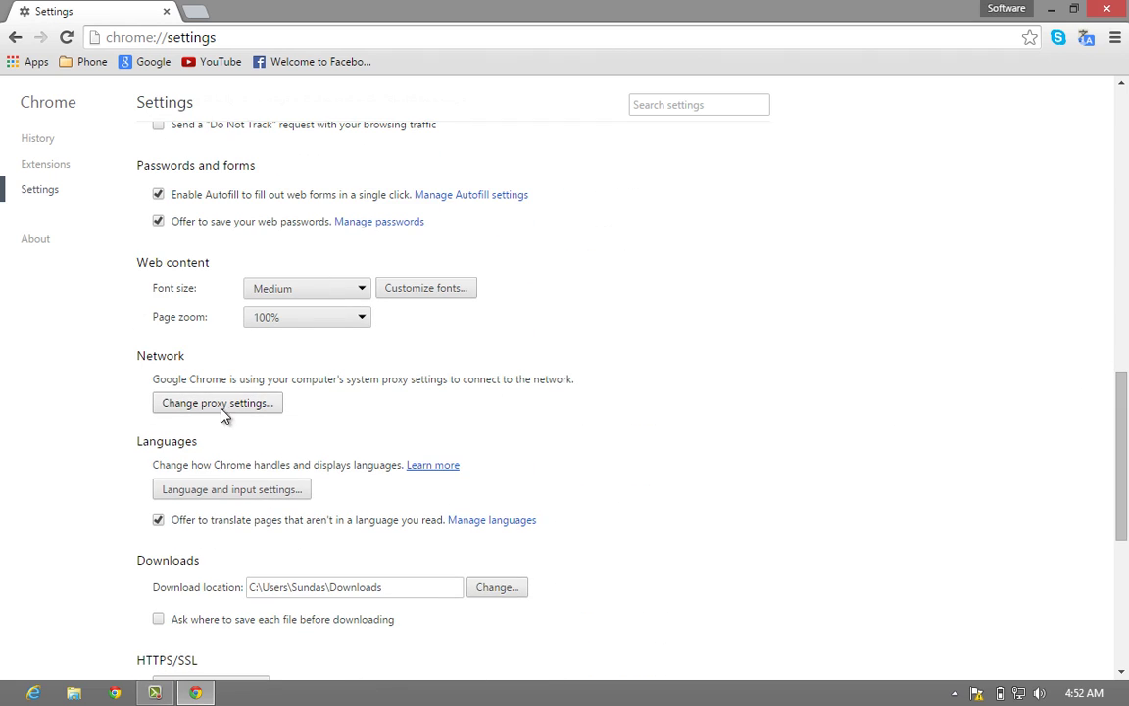
- Turn off 'Use a proxy server for this connection' for the VPN Book connection and save
click(214, 408)
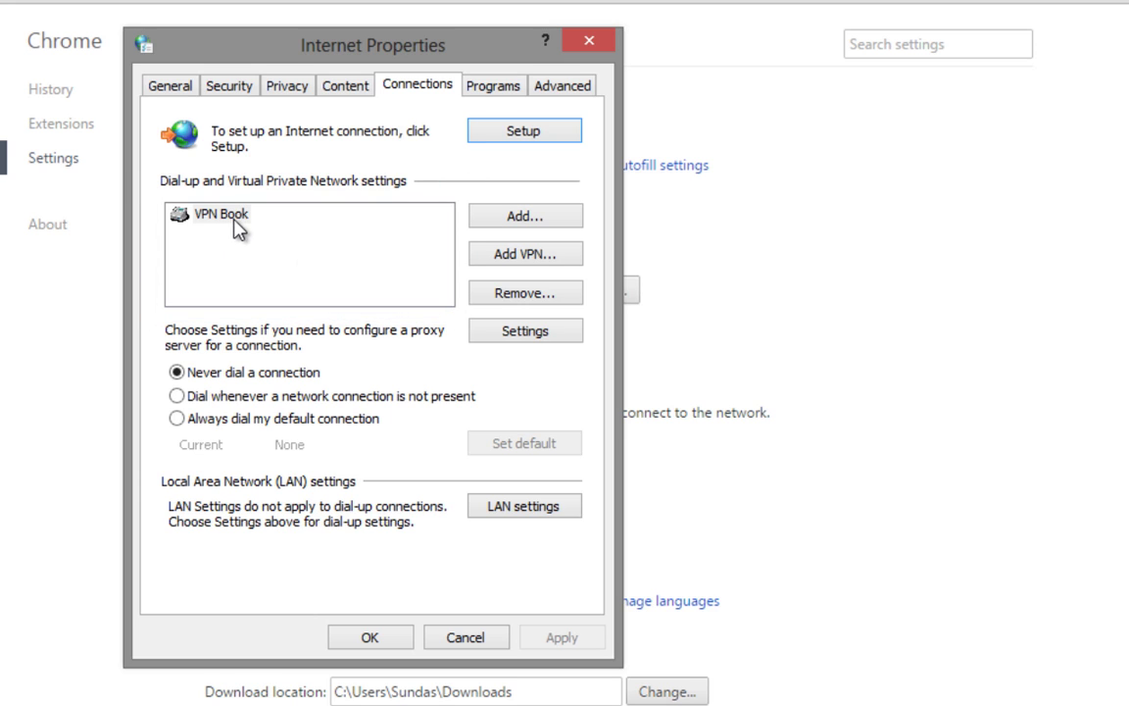
click(224, 216)
double_click(221, 215)
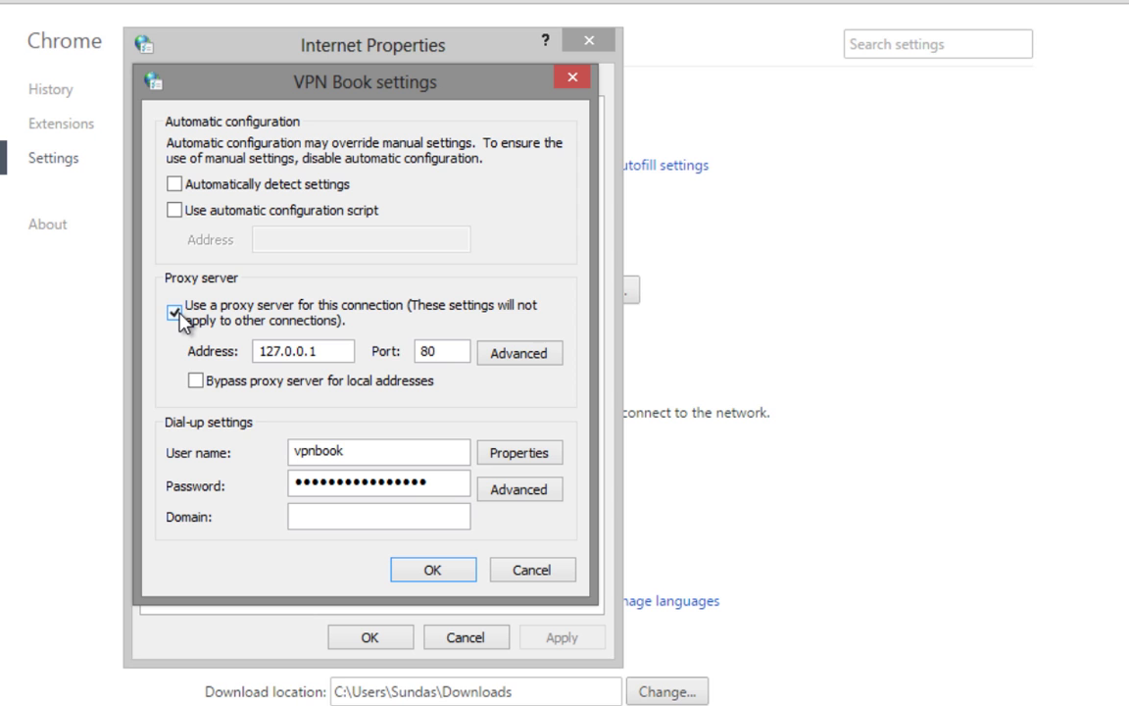
click(176, 313)
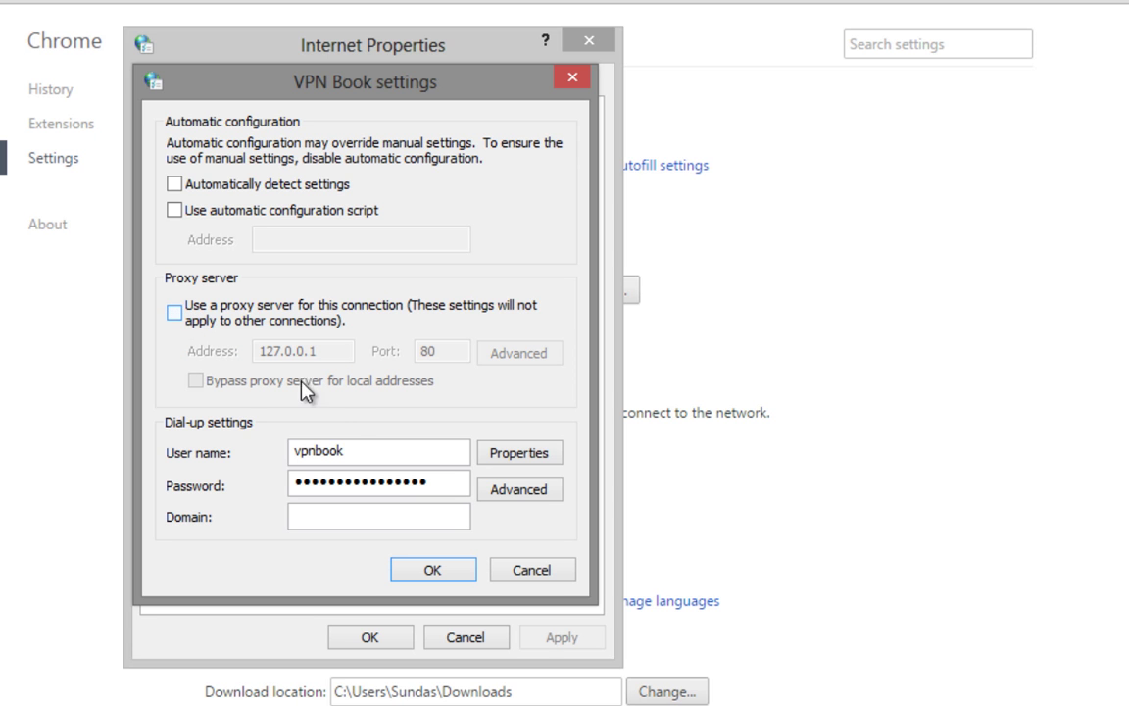
click(434, 571)
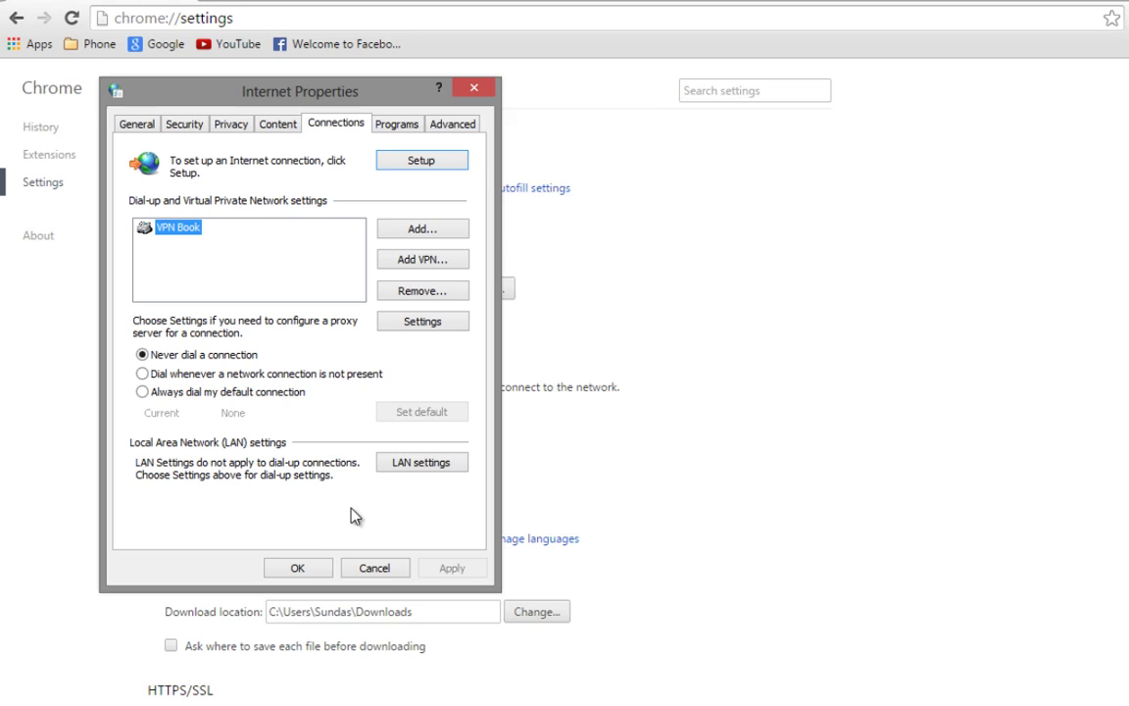
- Reopen VPN Book's settings, adjust the proxy checkbox again, and save with OK
double_click(156, 231)
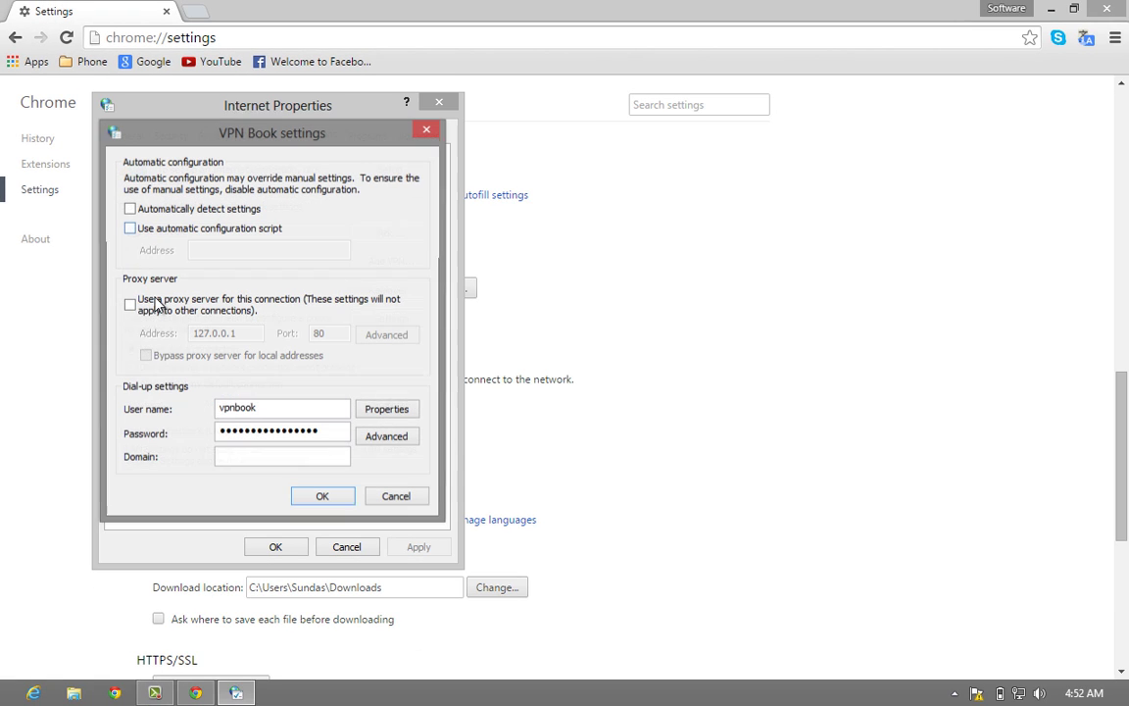
click(131, 305)
click(320, 498)
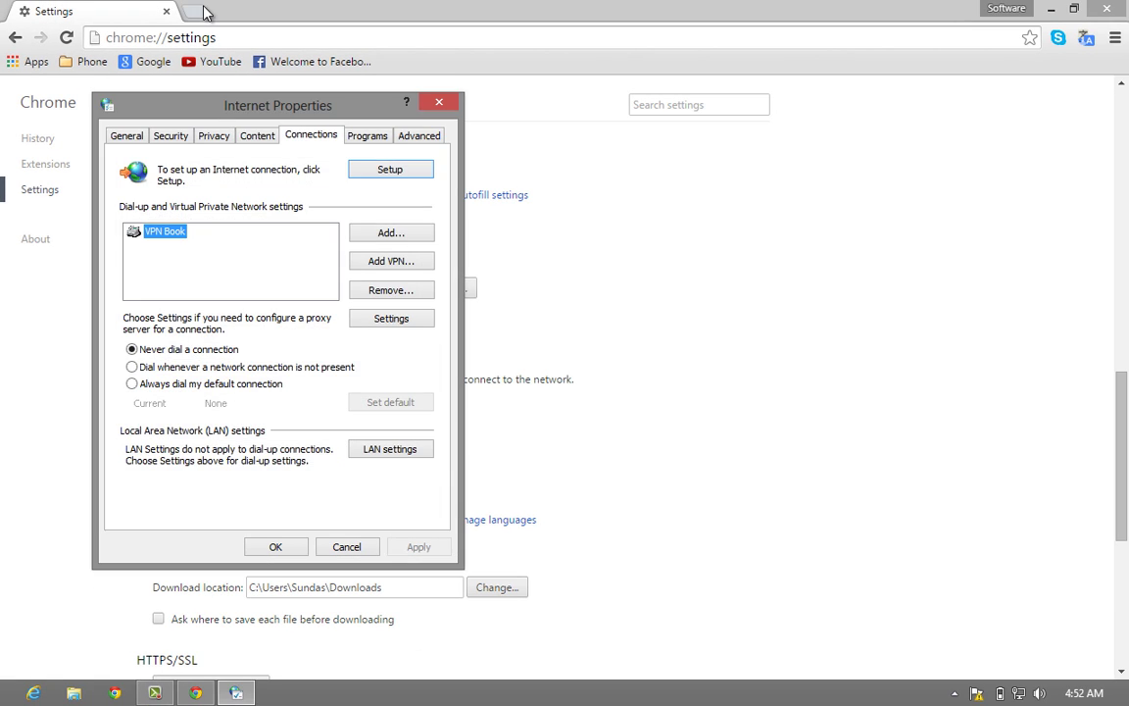
- Test Google in a new tab, then close the tab showing the proxy error
click(364, 11)
click(147, 63)
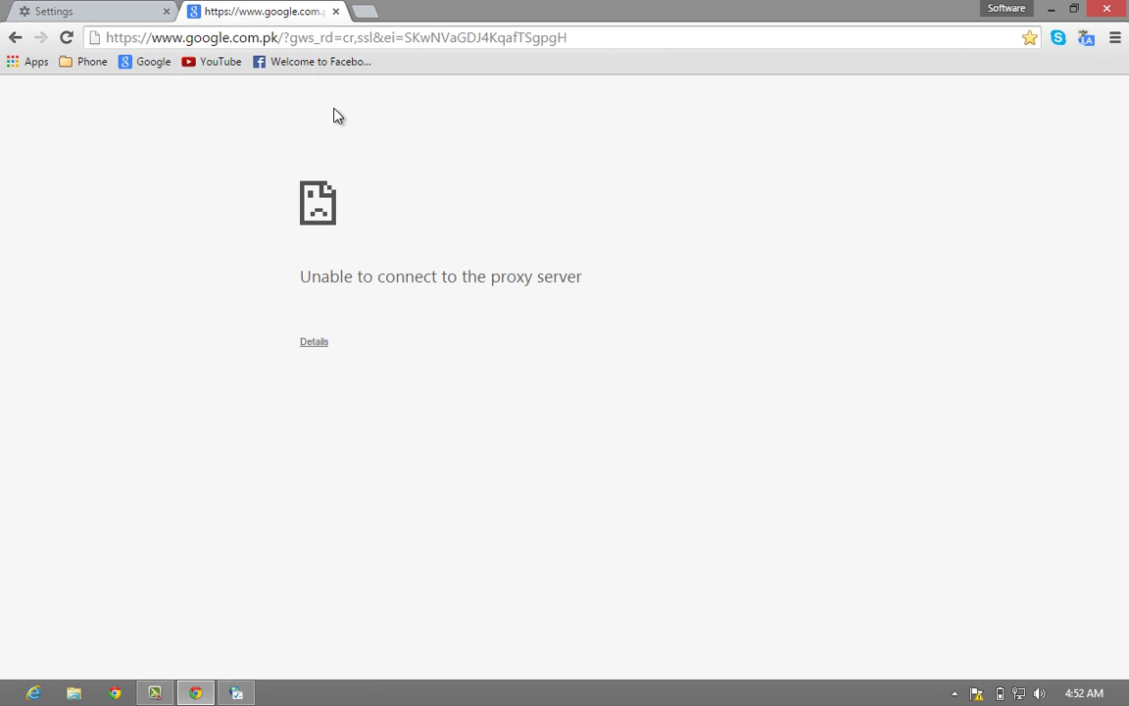
click(335, 11)
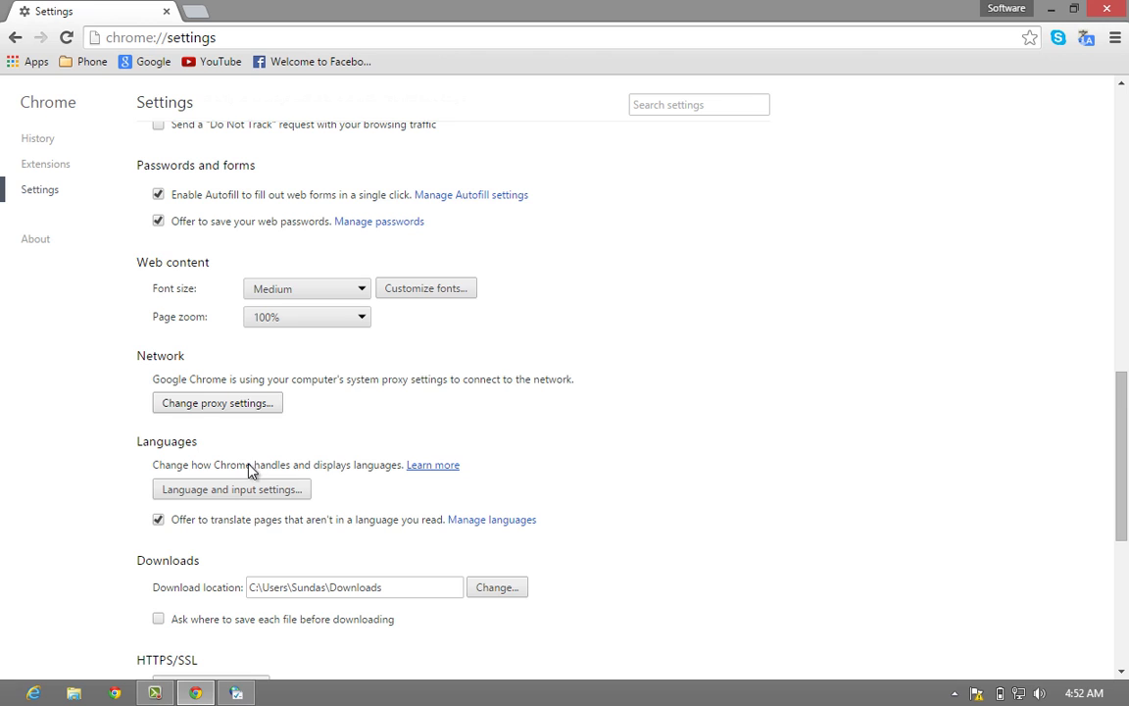
- Recheck that VPN Book's proxy server is off, then save and close Internet Properties
click(236, 693)
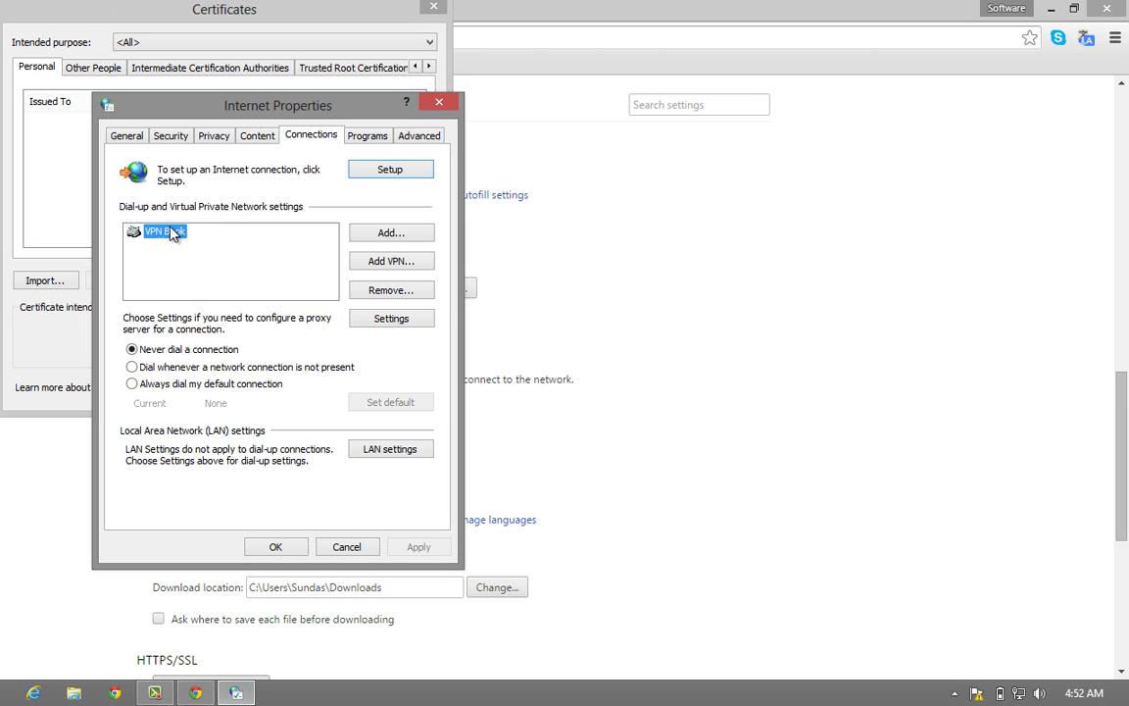
double_click(172, 232)
click(137, 301)
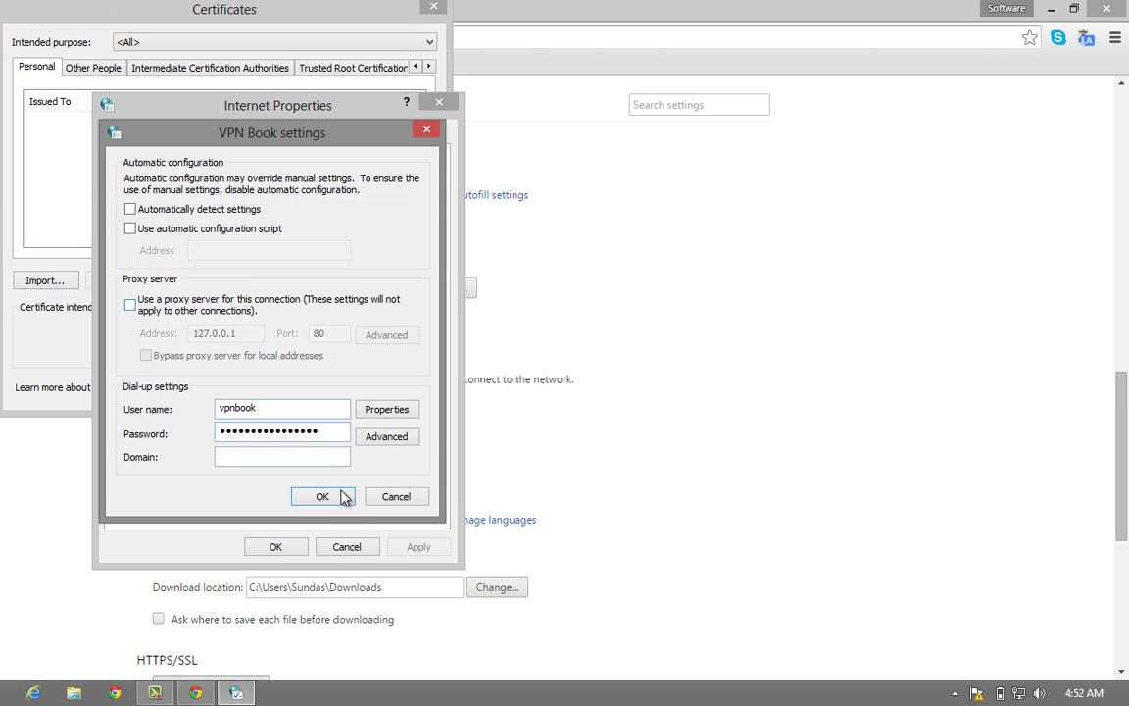
click(326, 502)
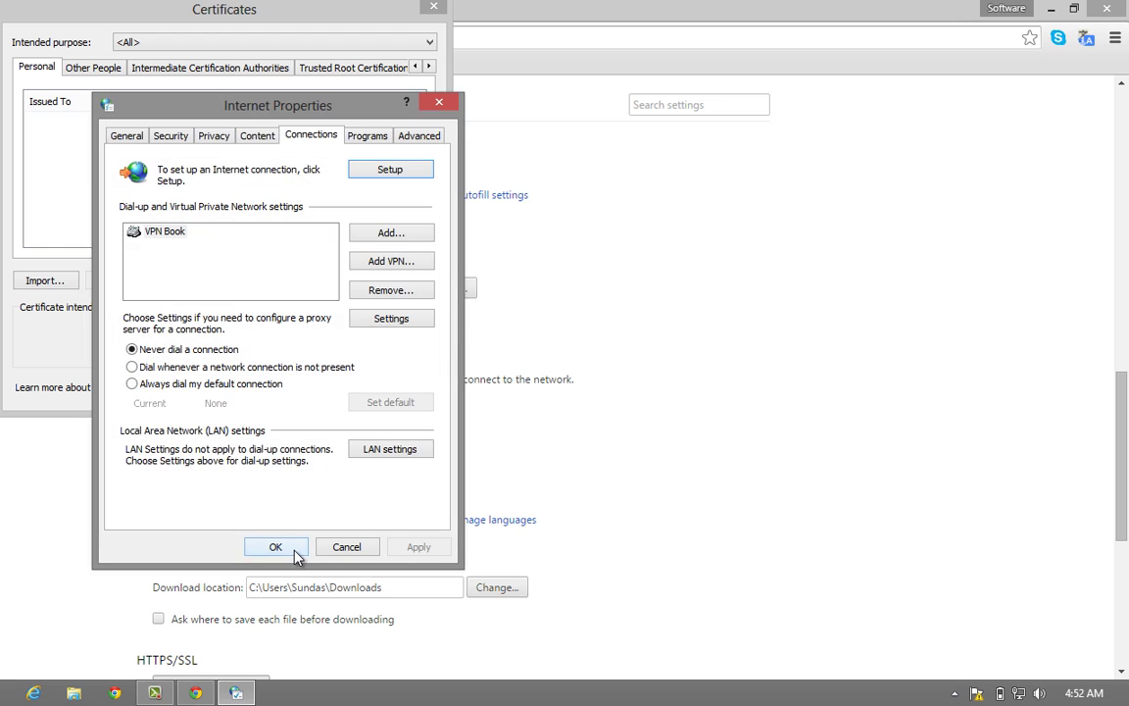
click(294, 551)
- Close the leftover Certificates window and load Google and Facebook successfully
click(435, 7)
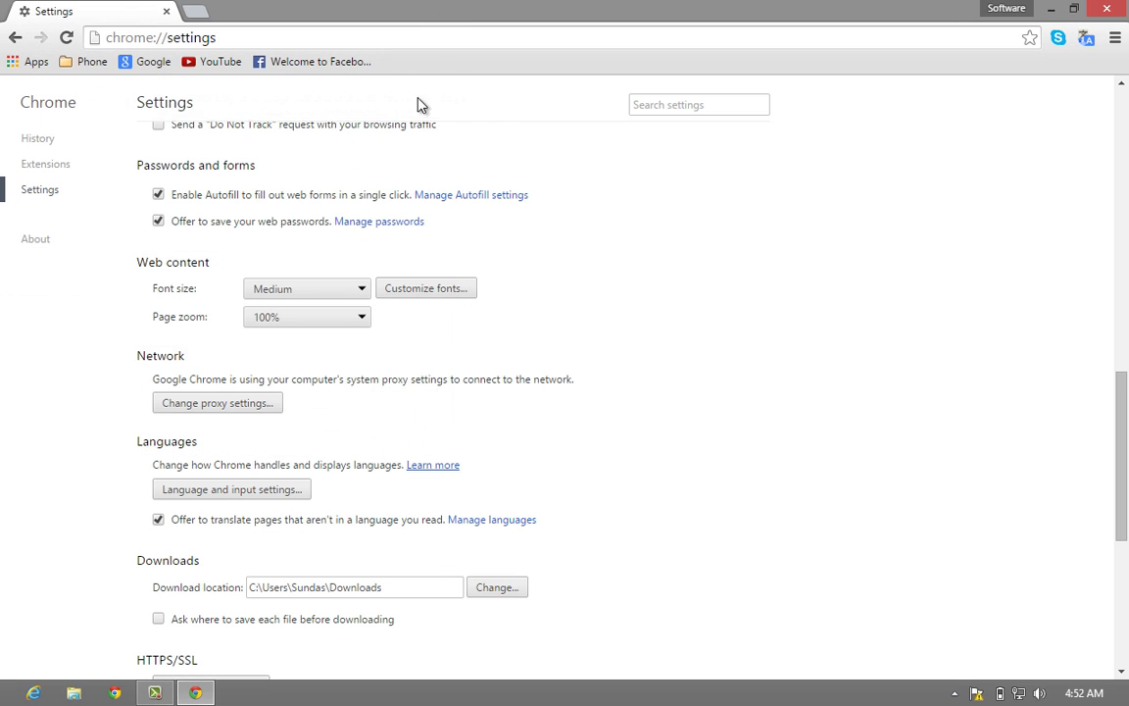
click(145, 58)
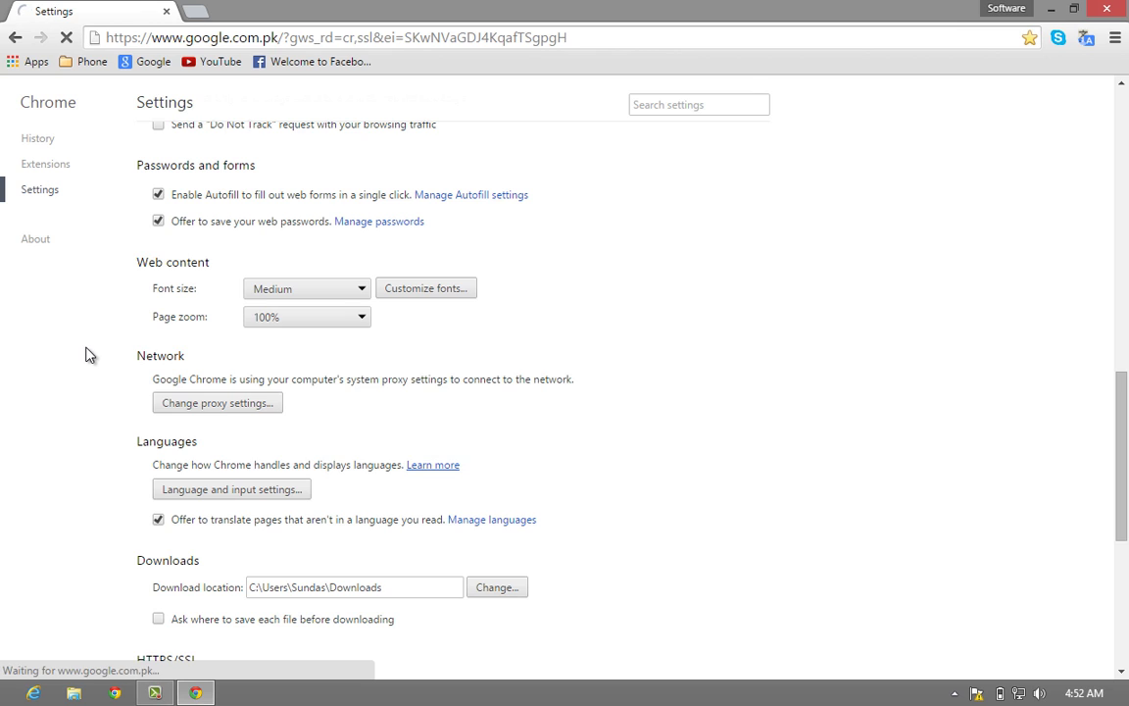
click(355, 62)
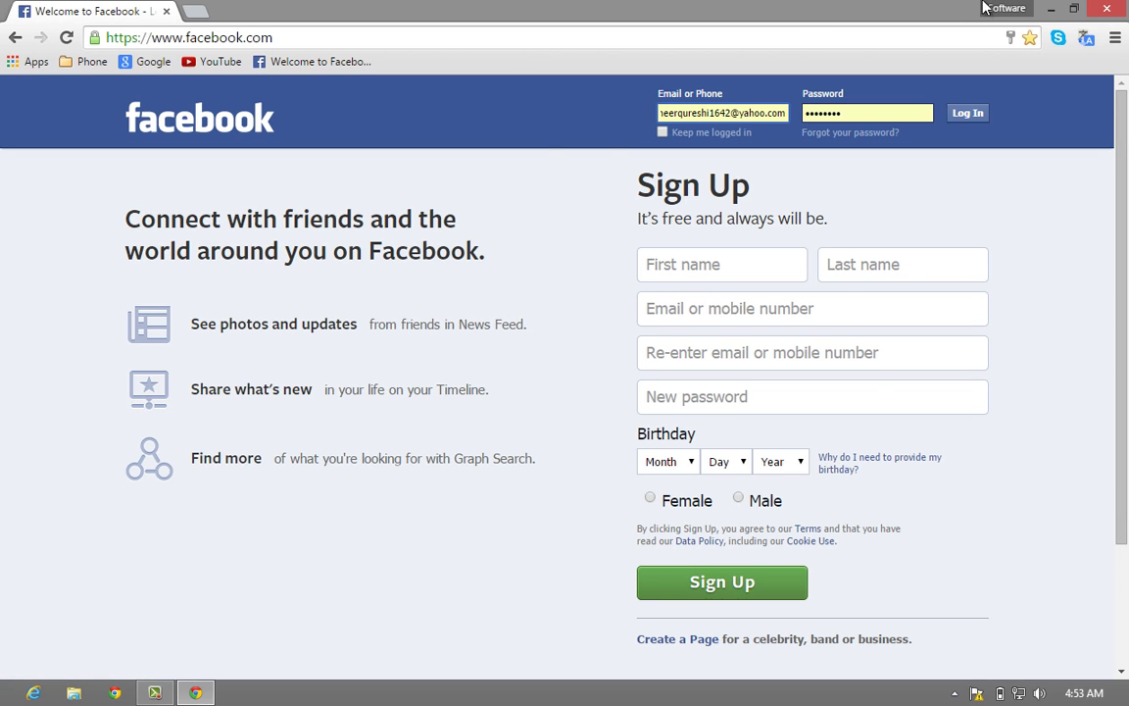
click(1108, 12)
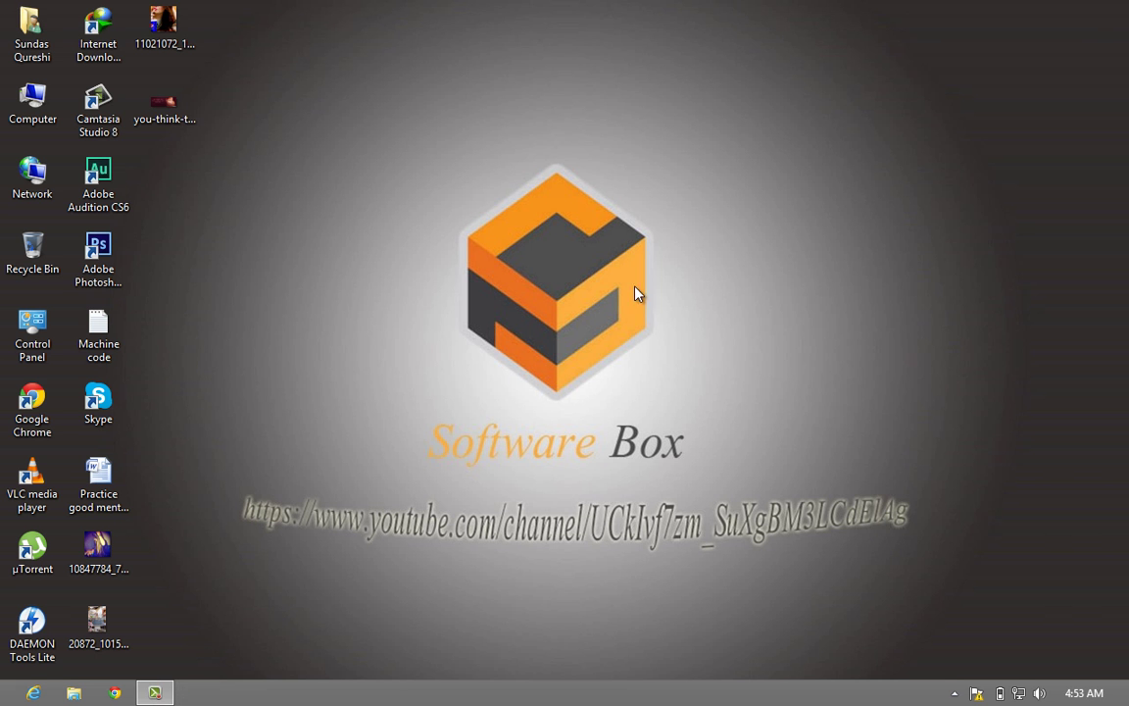